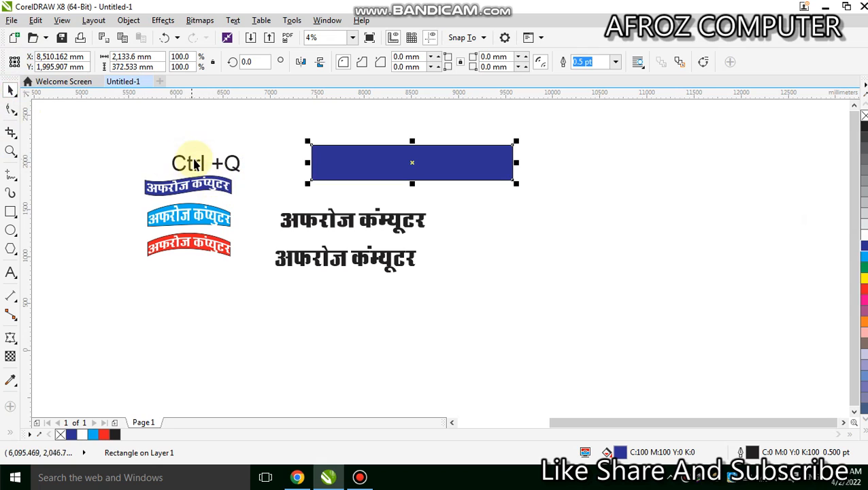
Move the "Ctrl +Q" text slightly higher above the sample banners and convert the dark blue rectangle to curves.
left_click_drag(194, 165, 198, 140)
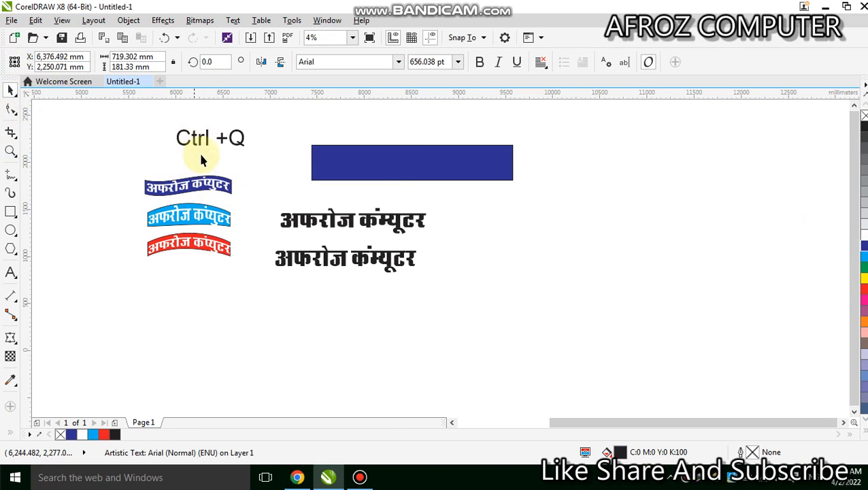
left_click(507, 172)
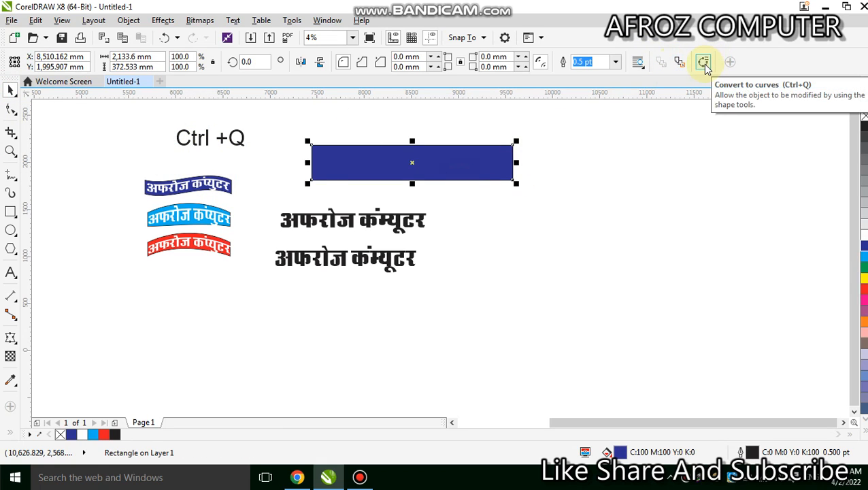
left_click(703, 65)
left_click(596, 143)
scroll(436, 143, "up", 2)
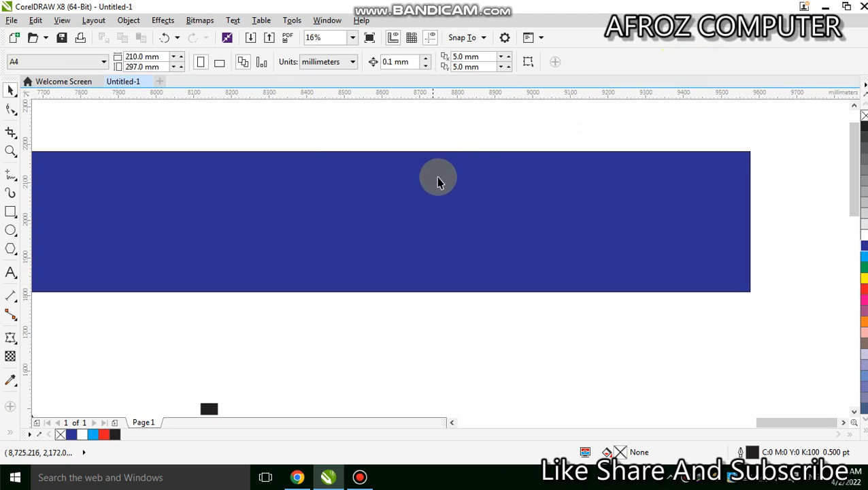
left_click(442, 179)
scroll(485, 176, "down", 1)
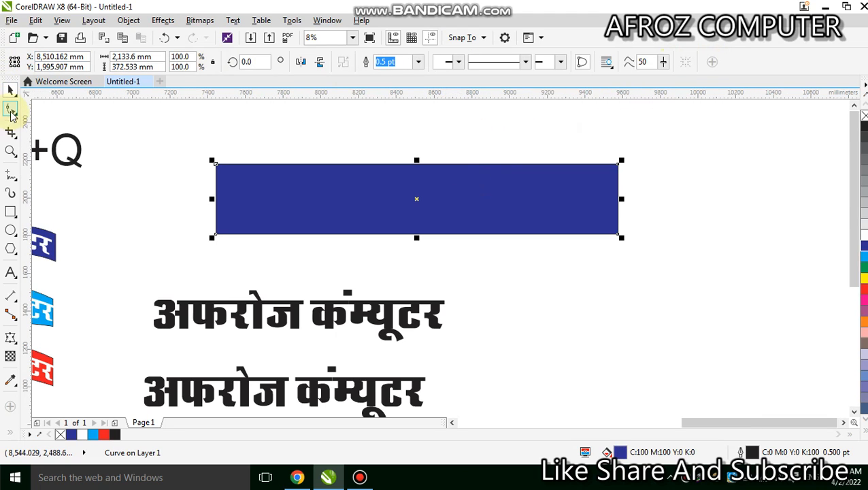
Convert the dark blue rectangle's top edge to a curve and bend it into an S-shaped wave, dipping at left and rising at right.
left_click(10, 110)
left_click(617, 165)
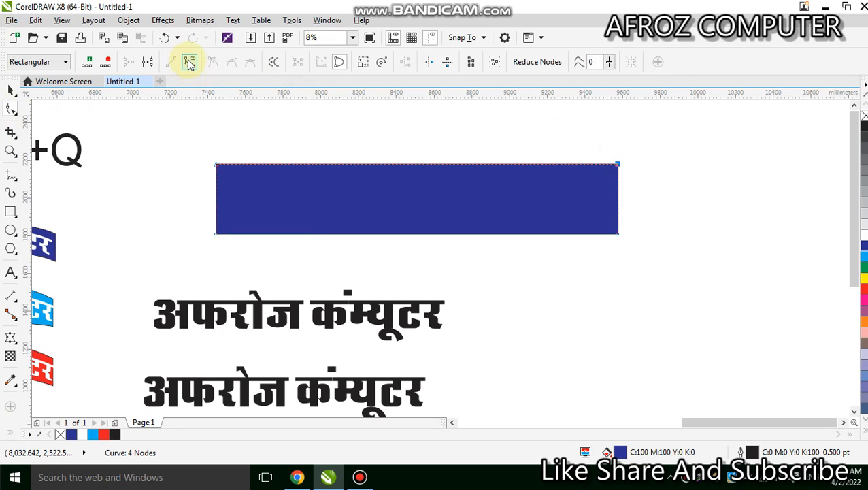
left_click_drag(485, 166, 484, 141)
scroll(507, 165, "down", 2)
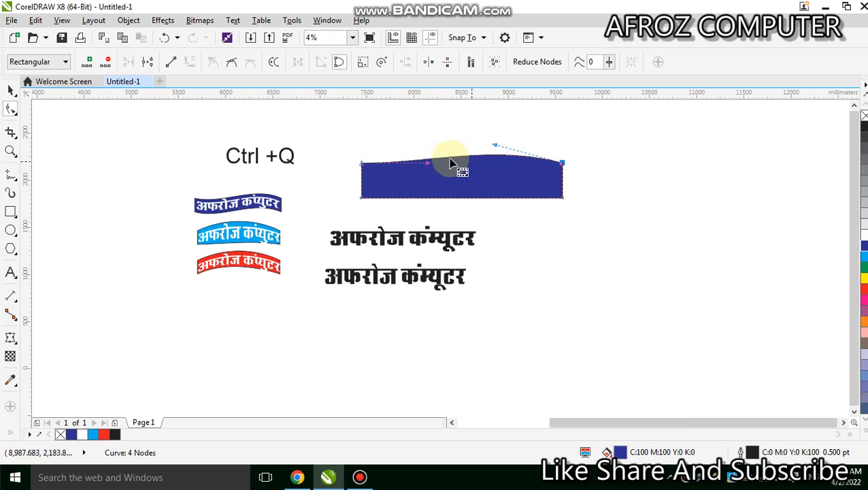
left_click_drag(440, 164, 432, 181)
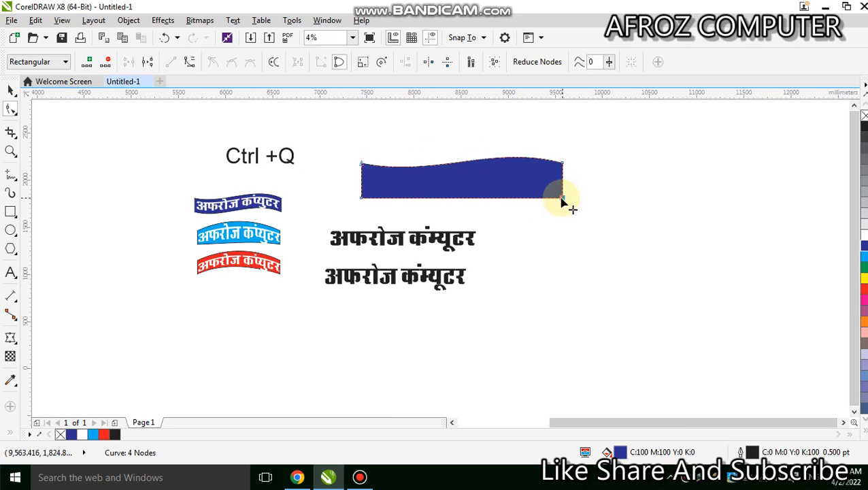
Bend the dark blue shape's bottom edge into a wave parallel to its top edge.
left_click(561, 198)
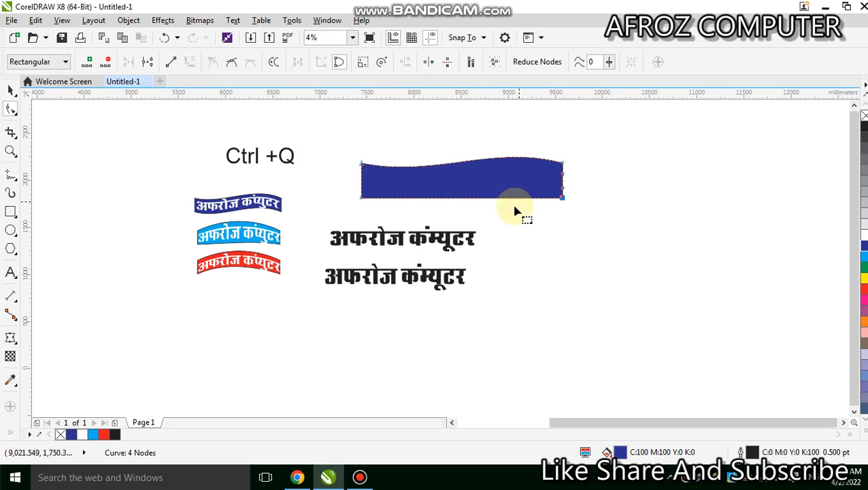
left_click(361, 196)
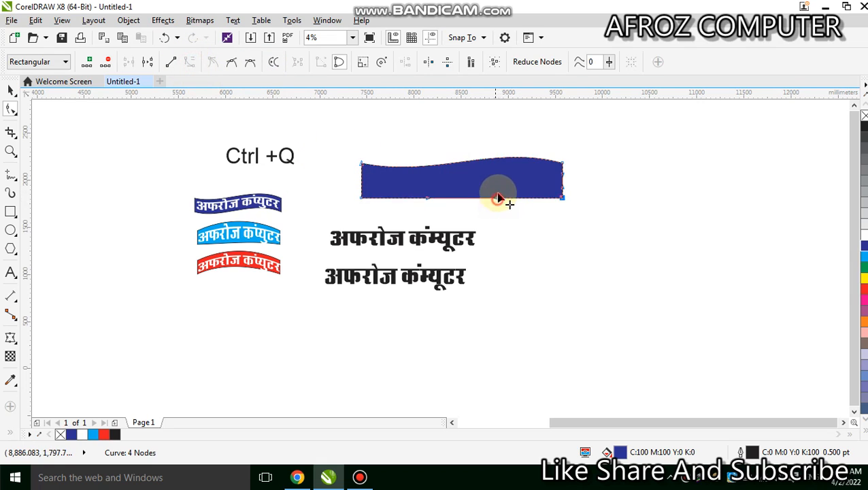
mouse_move(498, 198)
left_mouse_down()
mouse_move(431, 205)
mouse_move(434, 222)
left_mouse_up()
left_click(11, 90)
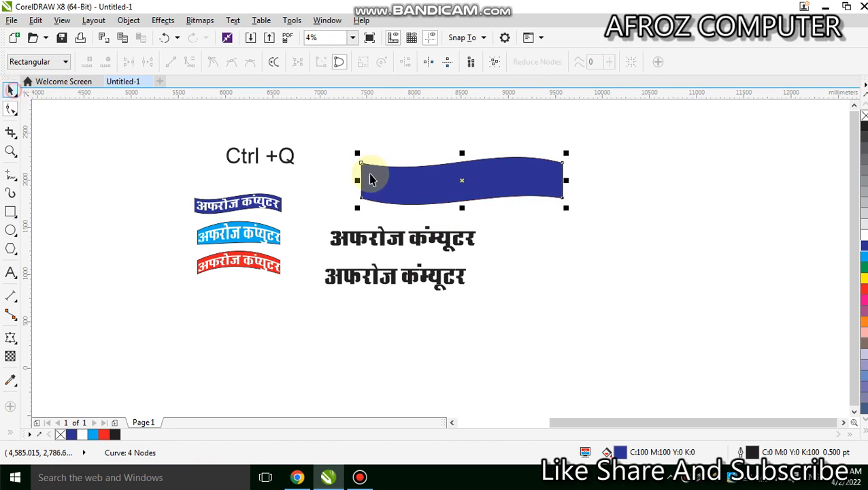
Apply an envelope to the upper black Hindi text, created from the outline of the dark blue wavy shape.
left_click(412, 239)
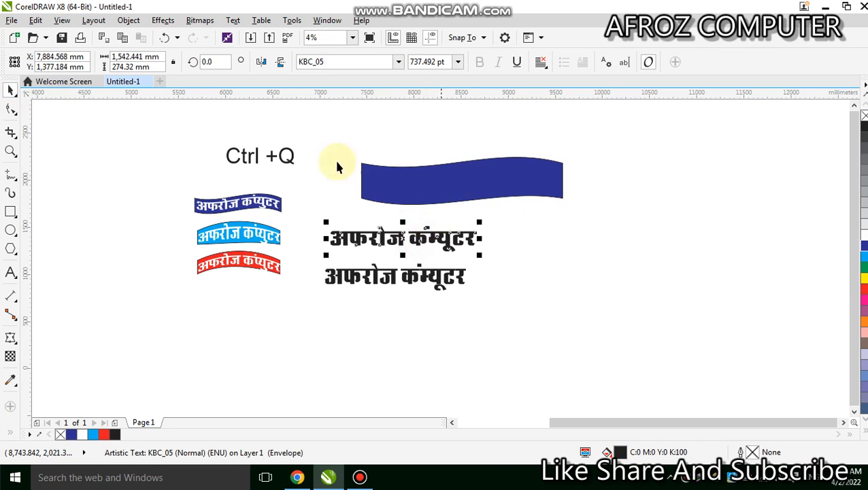
left_click(163, 20)
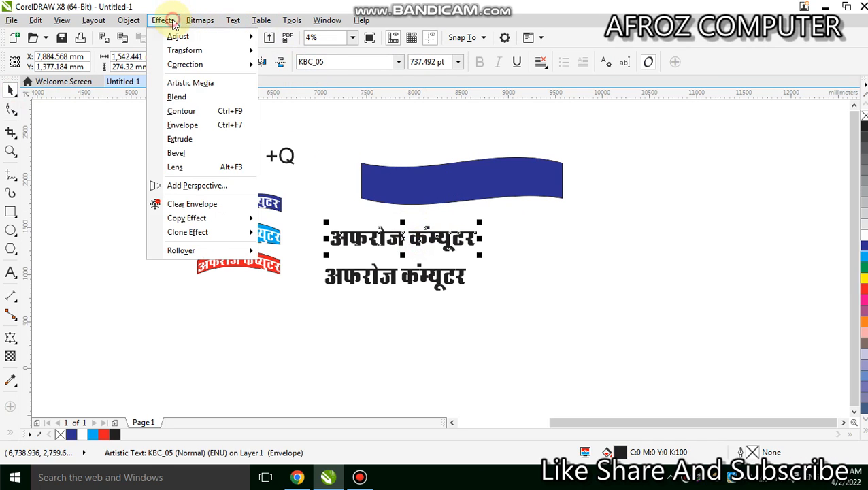
left_click(222, 125)
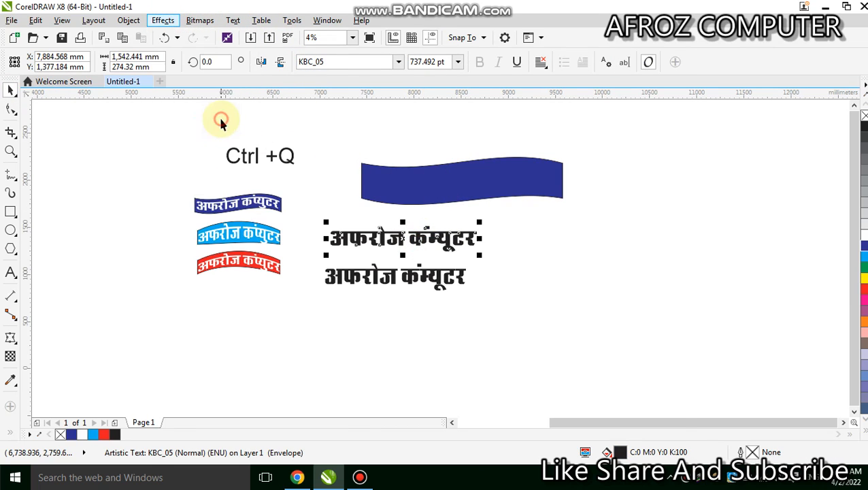
left_click(718, 275)
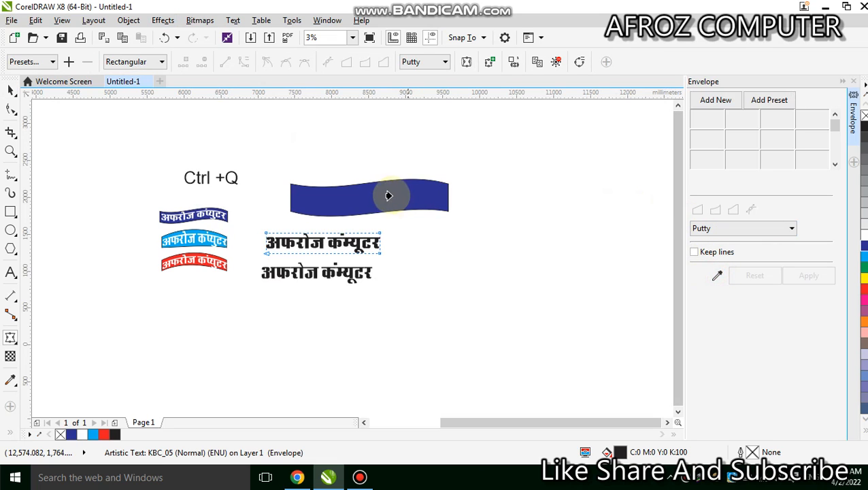
left_click(394, 194)
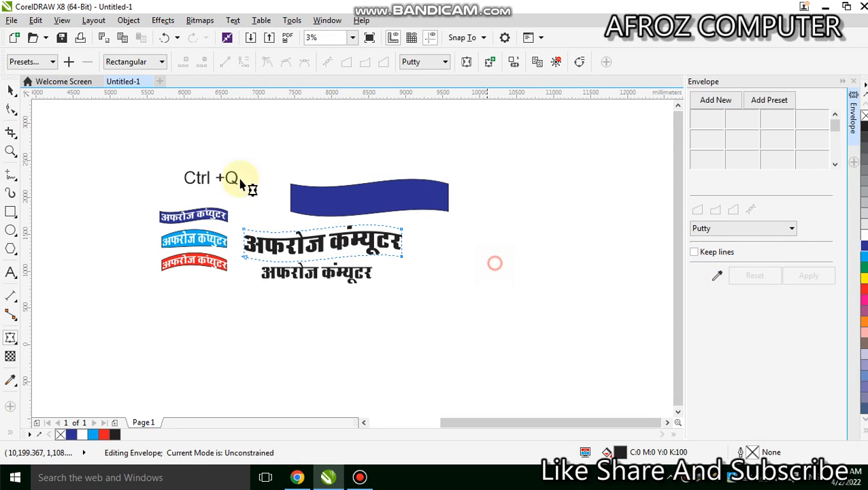
Place the wavy text over the dark blue banner, fill it white and bring it to the front.
left_click(8, 92)
left_click(457, 239)
left_click_drag(372, 244, 420, 199)
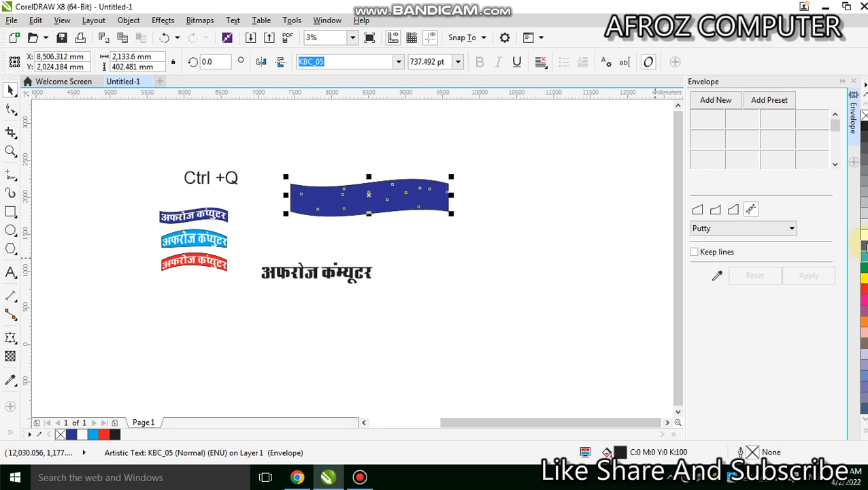
left_click(865, 235)
key("shift+Page_Up")
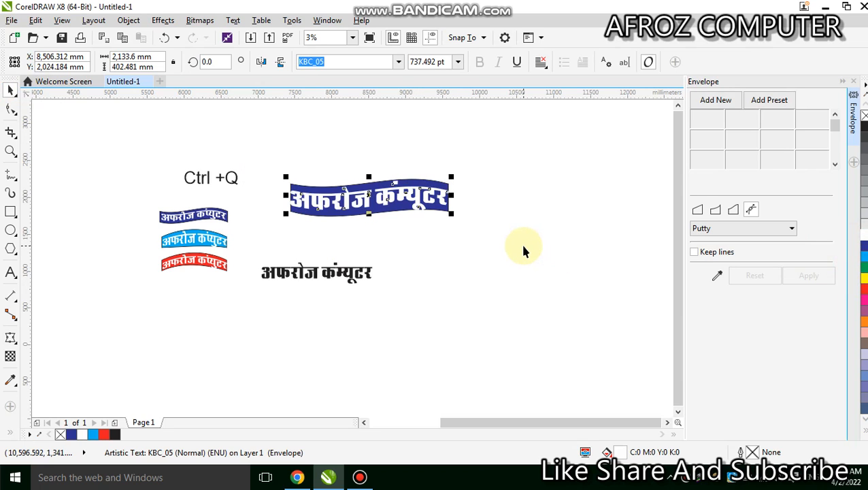
left_click(521, 248)
left_click_drag(374, 219, 413, 265)
key("ctrl+z")
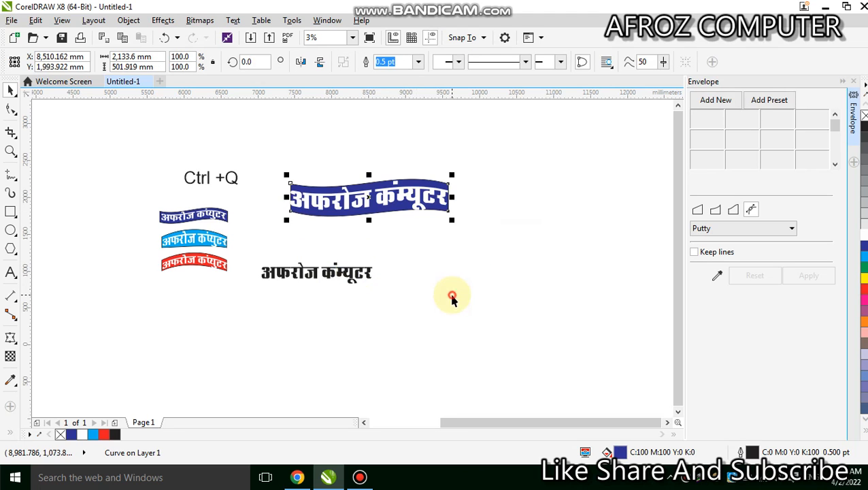
left_click(452, 297)
Draw a rectangle about 1952 by 320 mm below the wavy banner and fill it with cyan.
key("F6")
left_click_drag(307, 219, 456, 244)
scroll(183, 239, "up", 1)
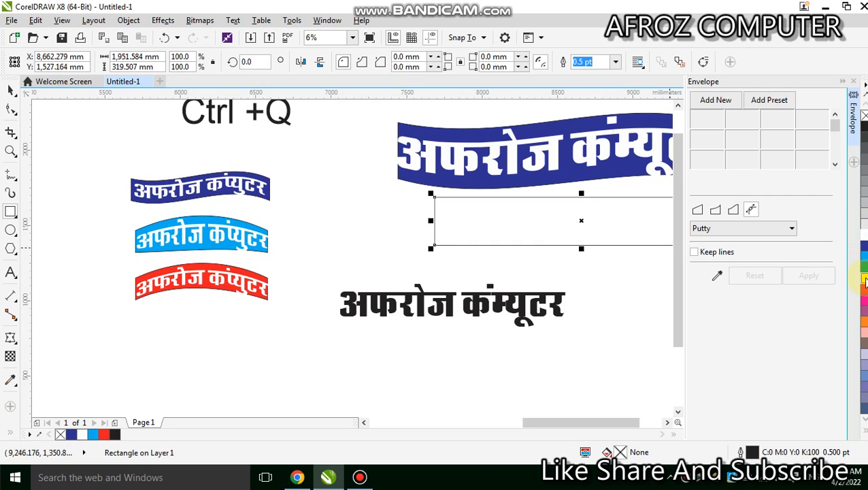
left_click(864, 257)
scroll(476, 213, "down", 1)
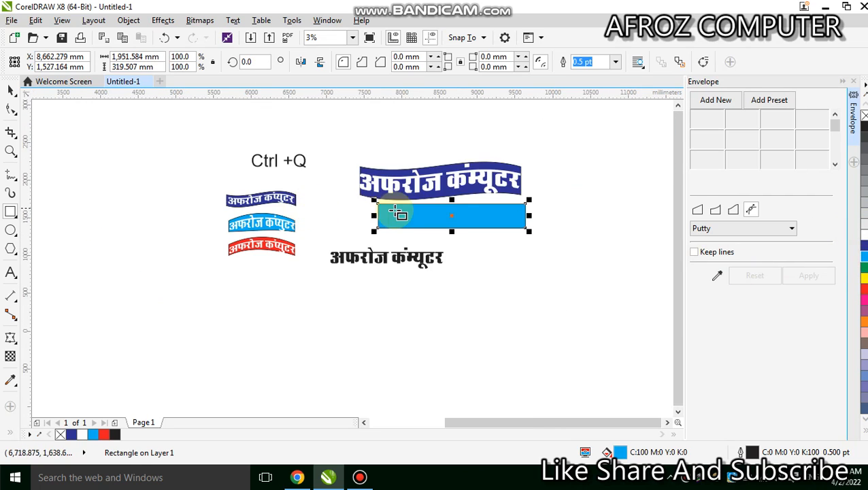
scroll(393, 204, "up", 1)
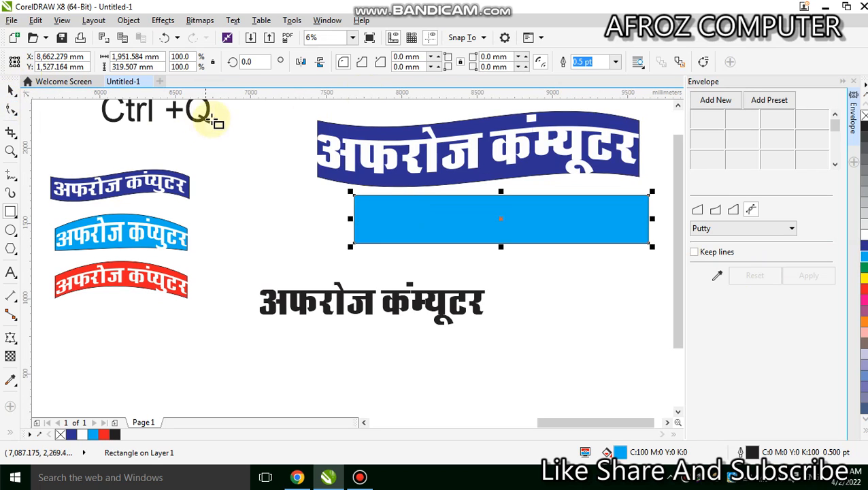
Convert the cyan rectangle to curves and bend its top edge upward into a symmetrical arch.
left_click(704, 61)
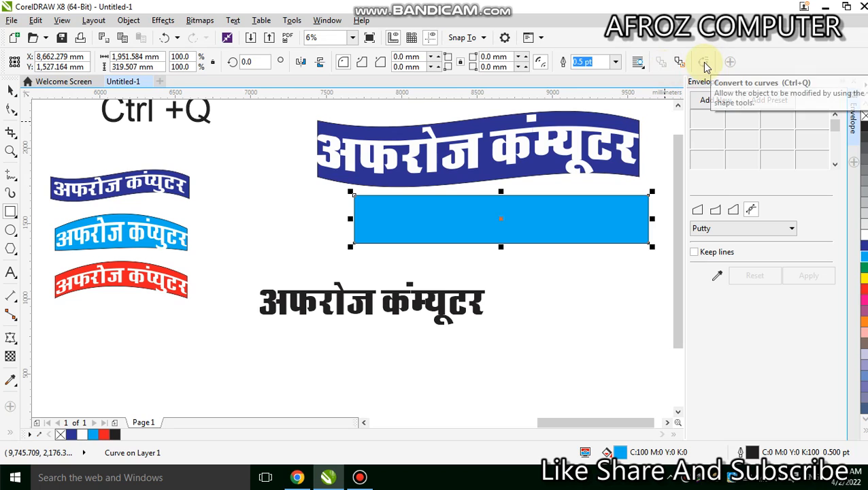
left_click(10, 109)
left_click(650, 243)
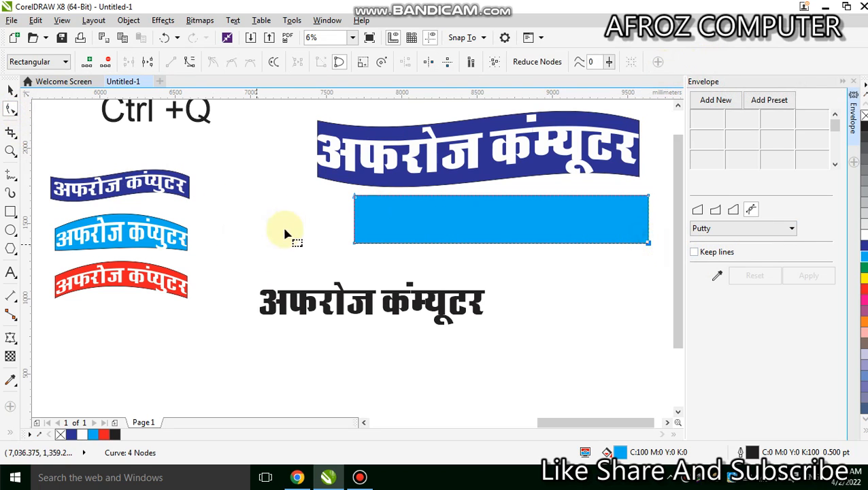
left_click(648, 197)
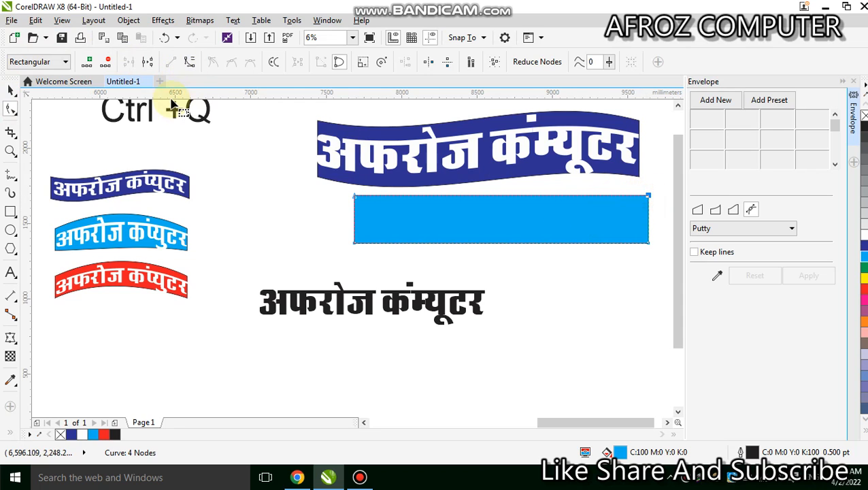
left_click(187, 64)
left_click_drag(552, 201, 546, 167)
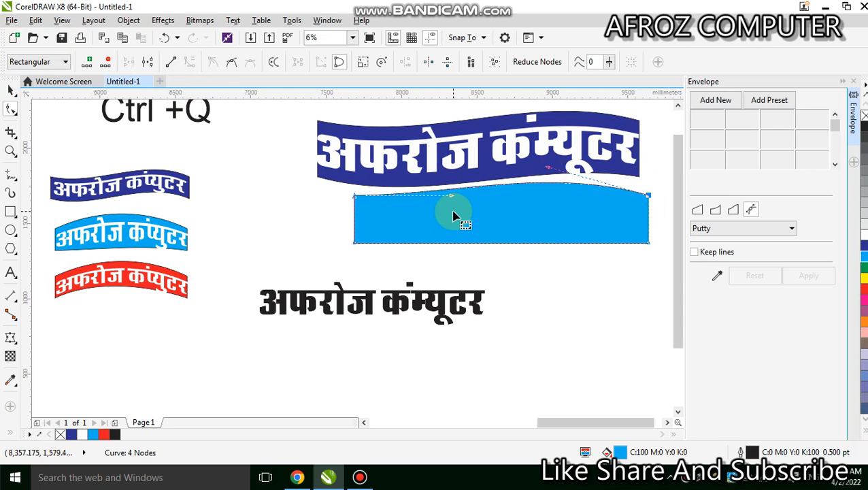
left_click_drag(453, 196, 458, 178)
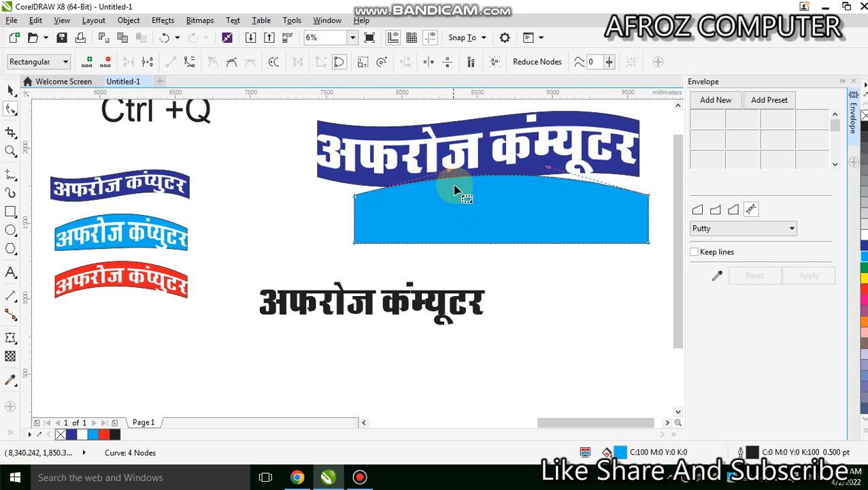
Move the cyan shape down clear of the wavy banner and raise its top arch higher.
left_click(8, 88)
left_click_drag(484, 213, 492, 243)
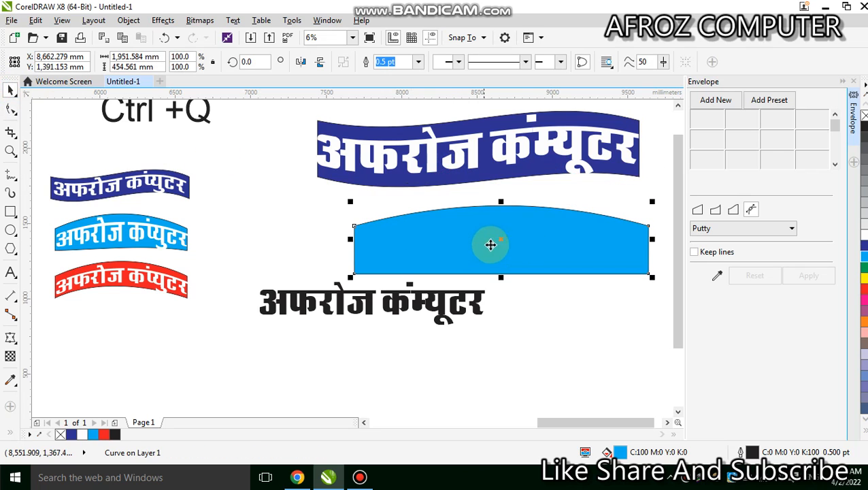
left_click(12, 109)
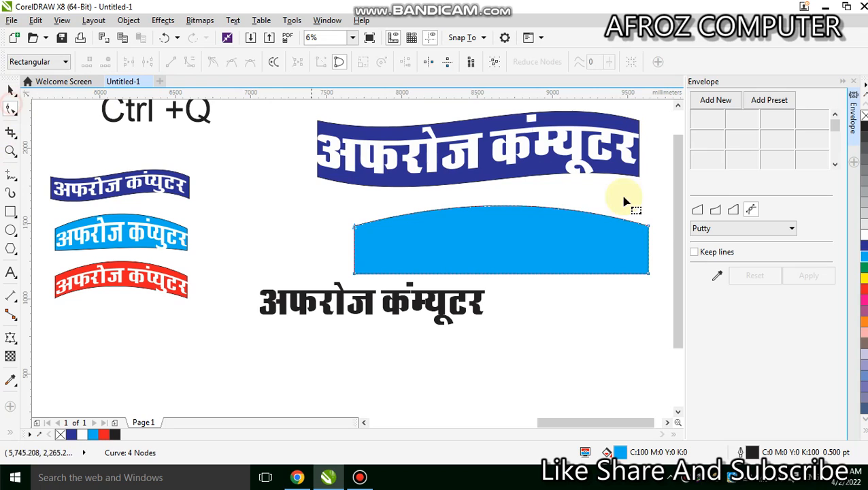
left_click(649, 227)
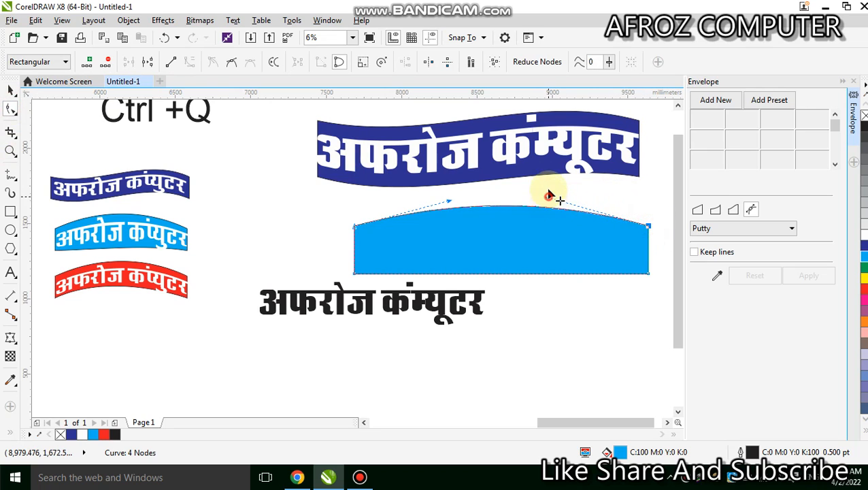
left_click_drag(550, 197, 550, 179)
left_click_drag(447, 201, 439, 186)
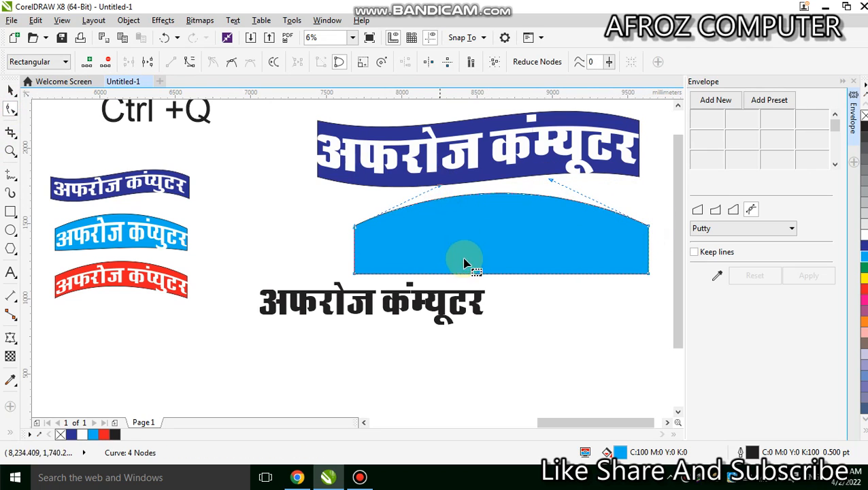
Apply an envelope to the remaining black Hindi text, created from the outline of the cyan arched shape.
left_click(12, 91)
left_click(136, 185)
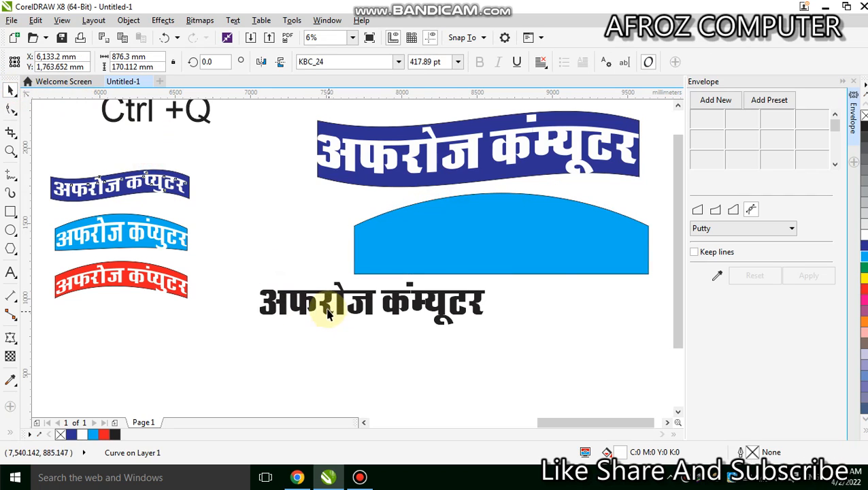
left_click(468, 313)
left_click(720, 276)
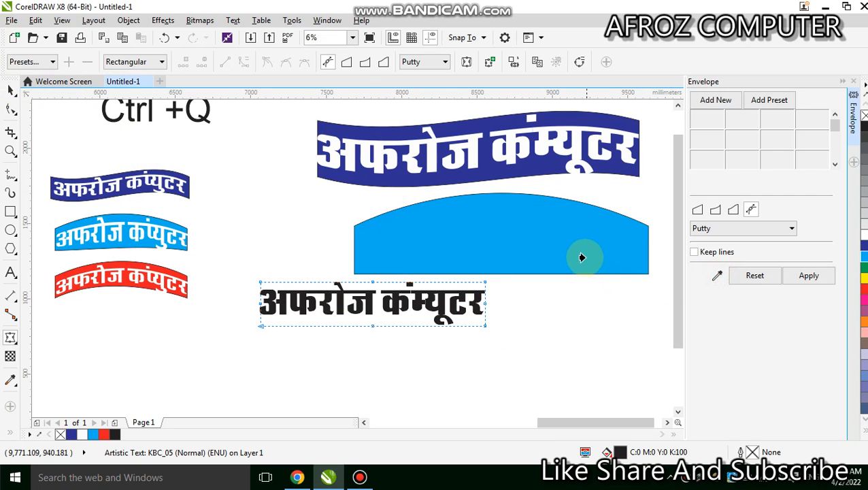
left_click(585, 255)
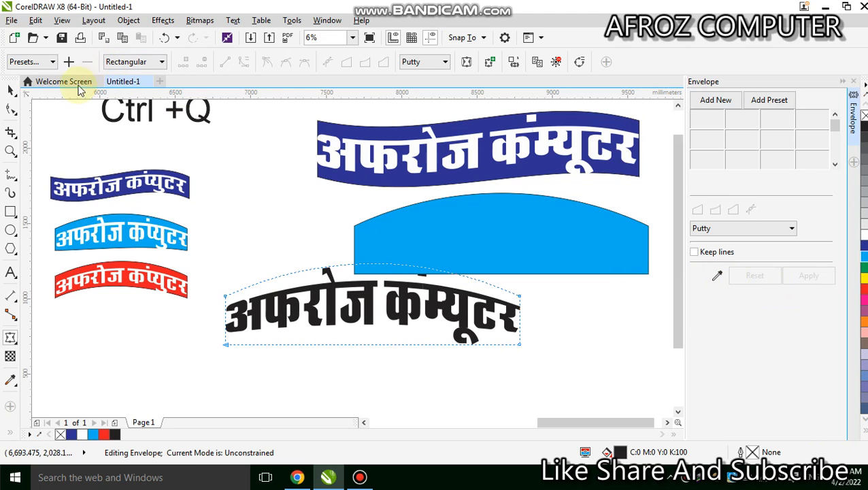
Move the arched text onto the cyan shape so that it fits inside the outline.
left_click(10, 91)
left_click_drag(408, 304, 534, 243)
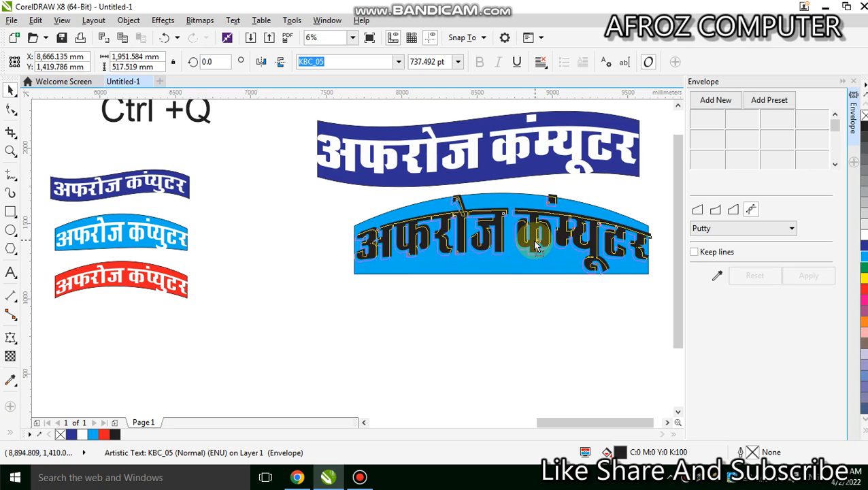
left_click(489, 290)
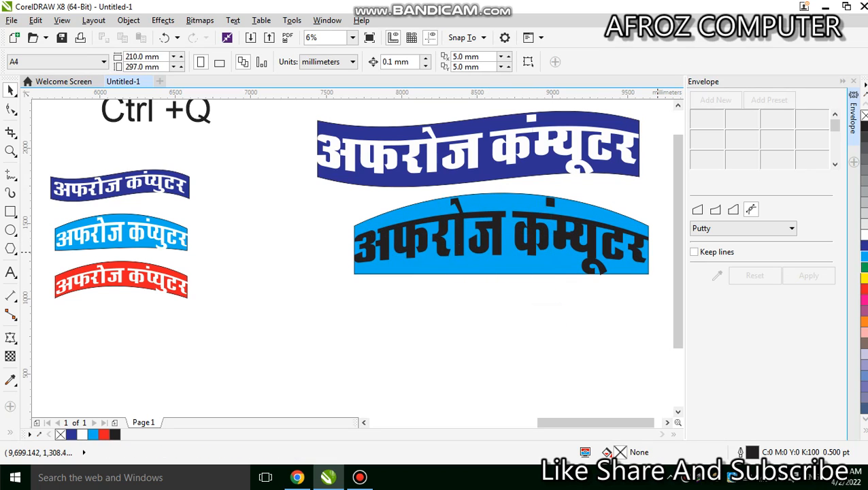
Fill the black Hindi text on the cyan arched banner with yellow.
left_click(542, 248)
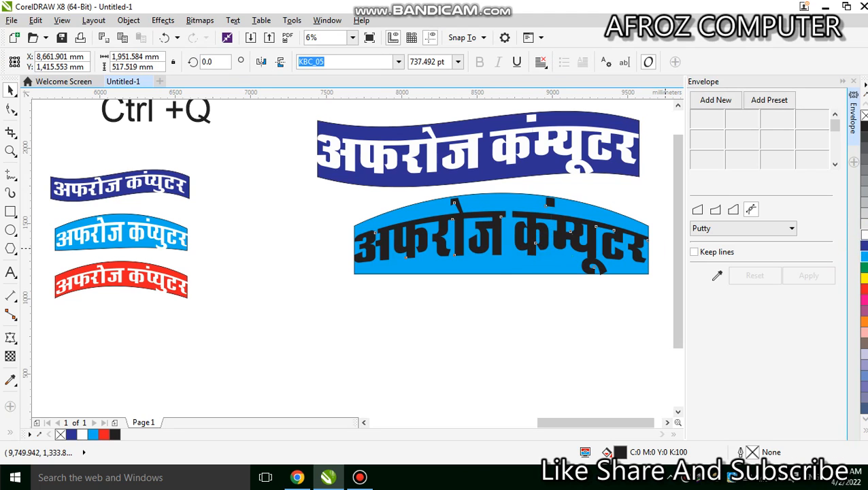
left_click(864, 277)
left_click(544, 331)
Draw a rectangle about 1054 x 199 mm below the small red Hindi banner and fill it with red.
scroll(483, 270, "down", 1)
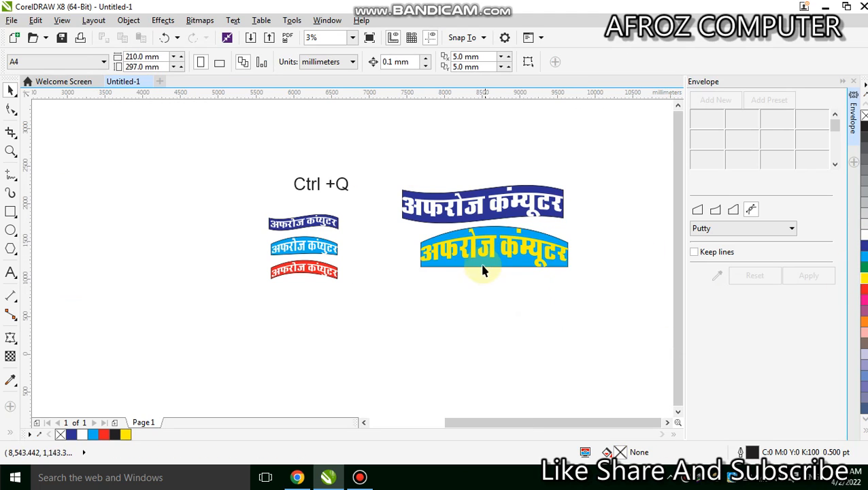
scroll(296, 277, "up", 1)
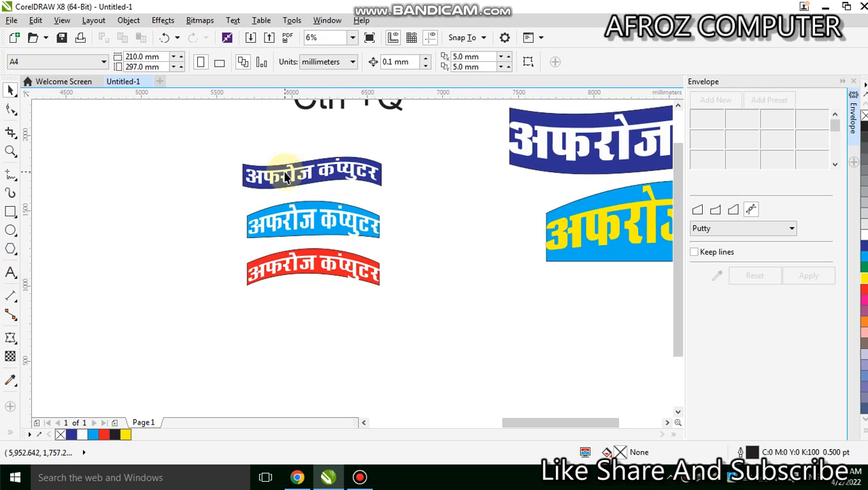
scroll(235, 247, "down", 1)
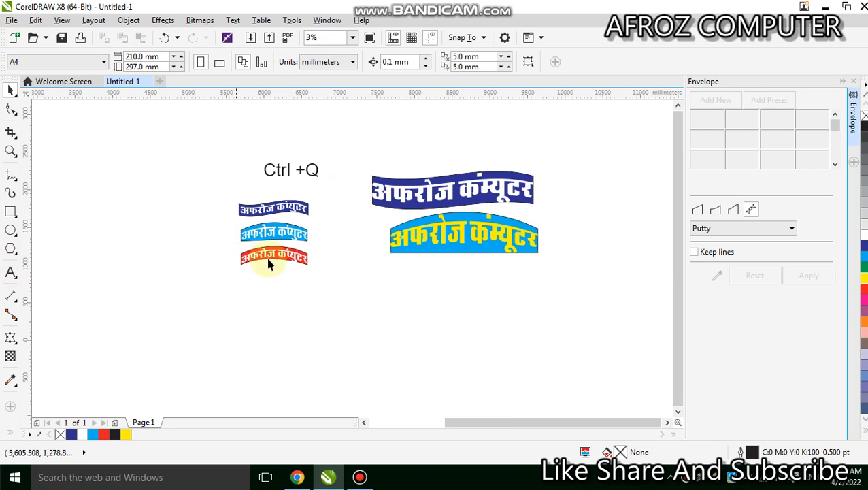
scroll(276, 270, "up", 1)
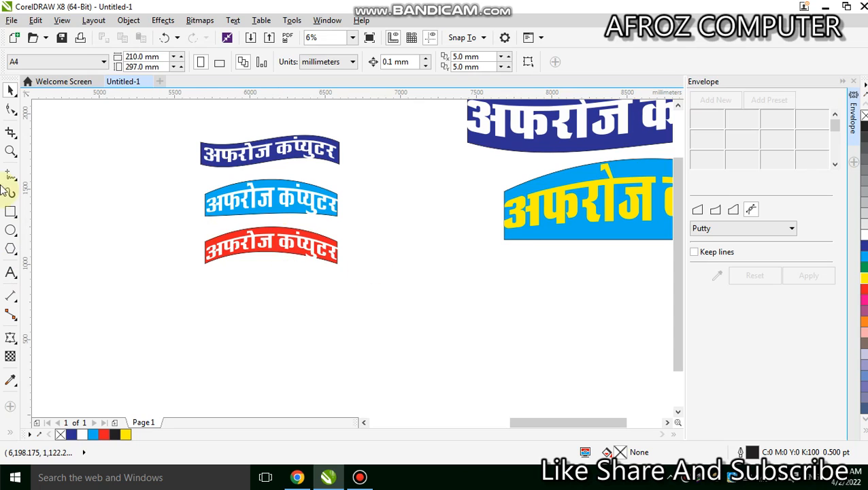
left_click(11, 214)
left_click_drag(192, 281, 351, 312)
scroll(265, 300, "up", 1)
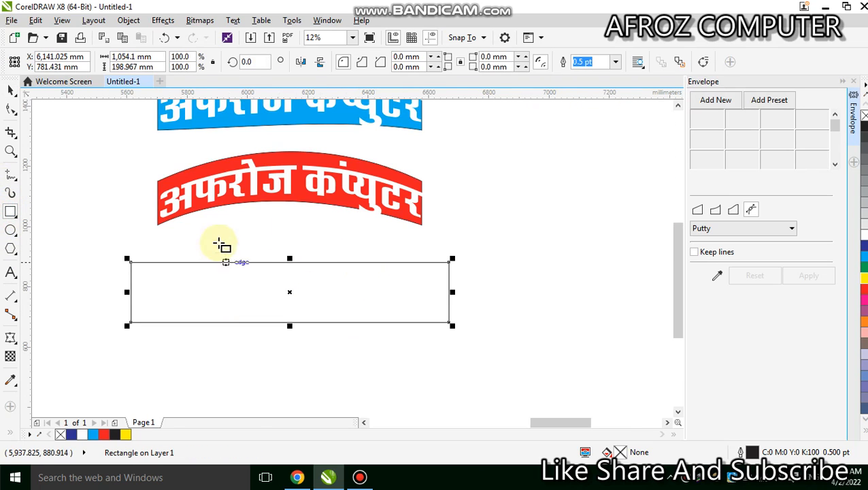
left_click(864, 288)
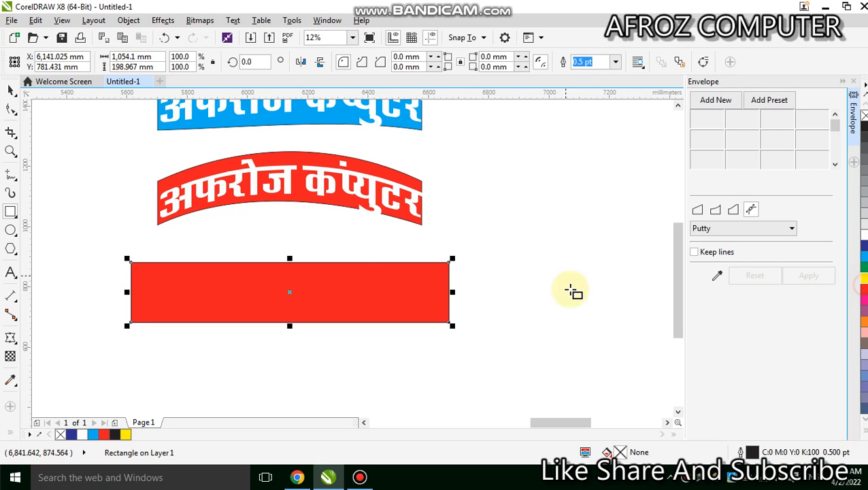
Convert the red rectangle to curves and bend its top edge upward into a symmetrical arch.
left_click(9, 92)
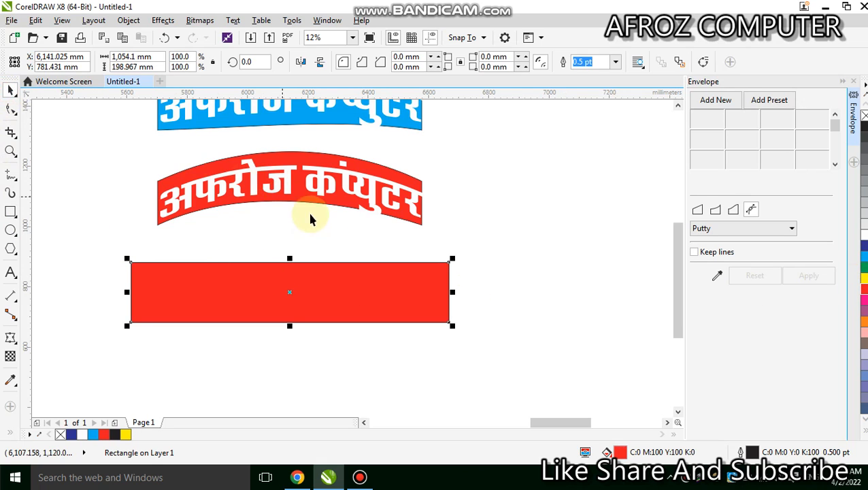
left_click(370, 206)
left_click(344, 304)
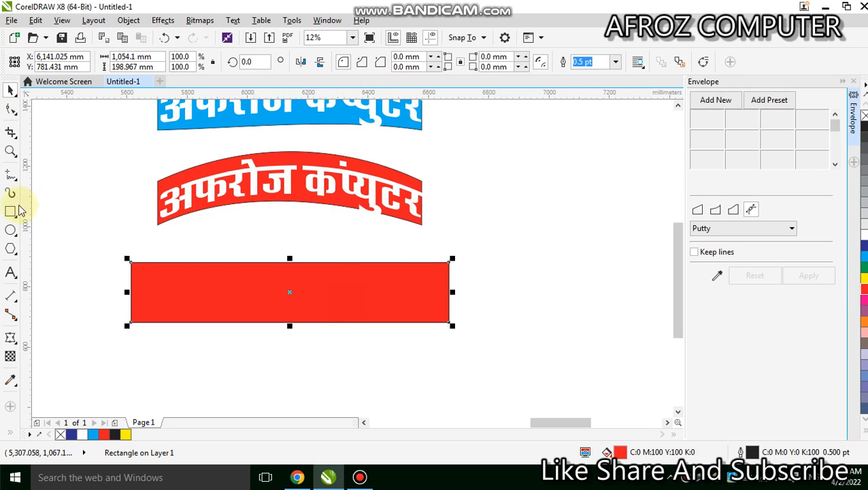
left_click(9, 109)
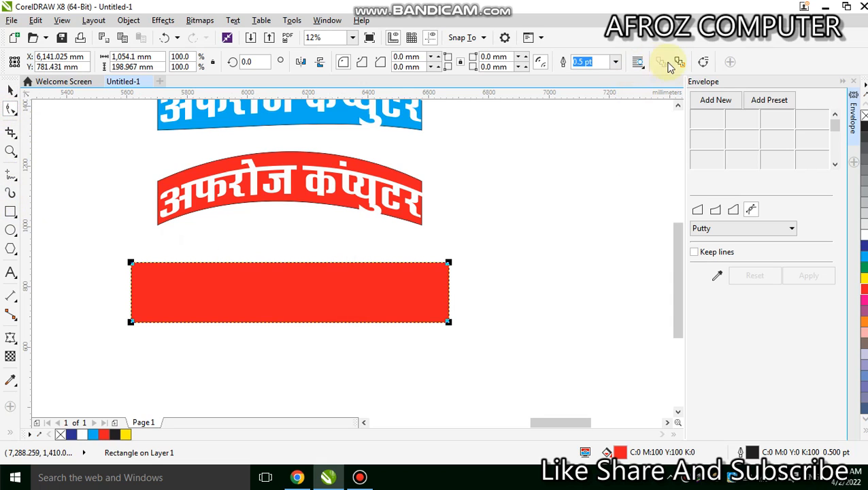
left_click(703, 63)
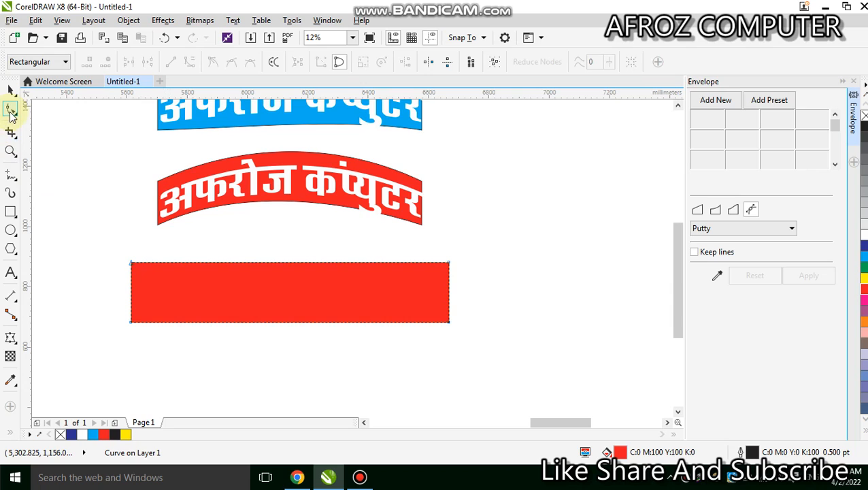
left_click(449, 262)
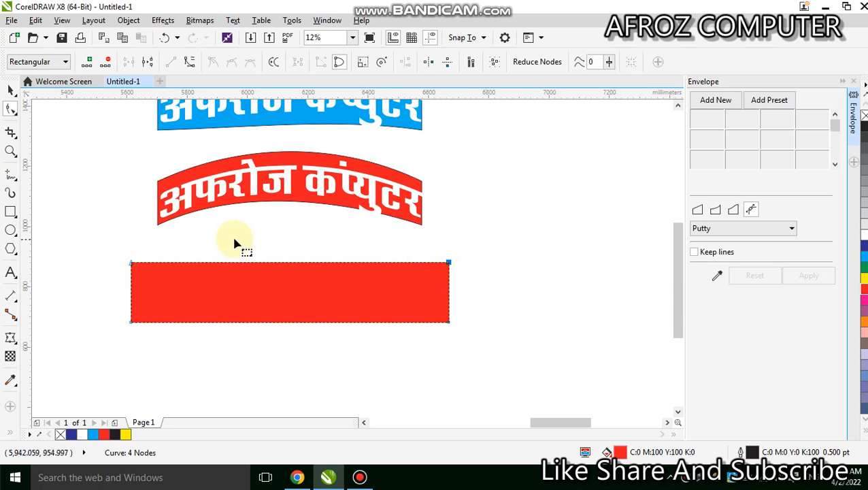
left_click(188, 64)
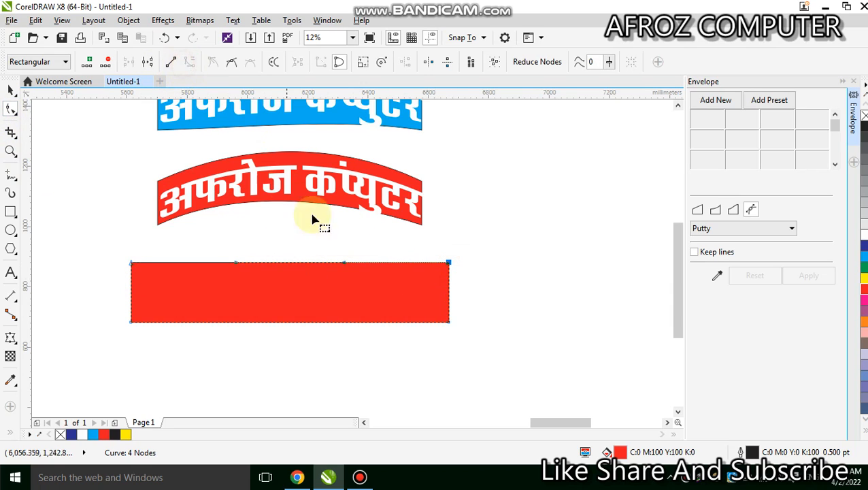
left_click_drag(298, 261, 296, 233)
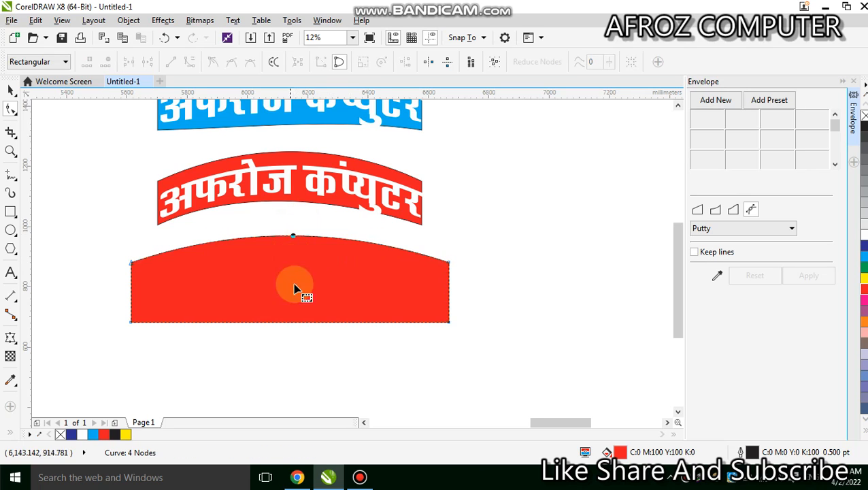
Turn the red shape's straight bottom edge into a curve and bend it upward to run parallel to the top arch.
left_click(448, 322)
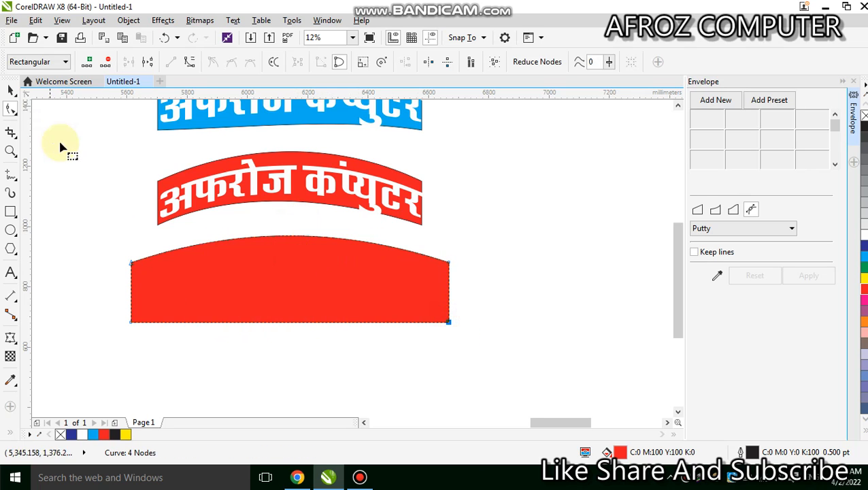
left_click(129, 323)
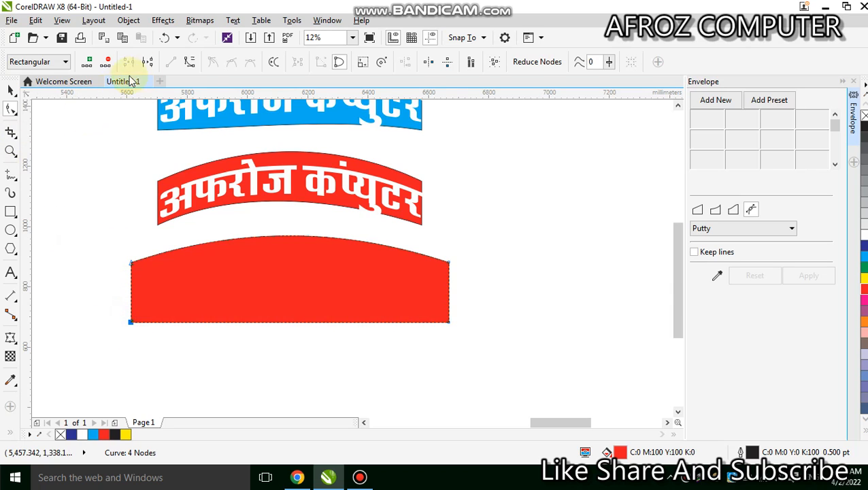
left_click(190, 62)
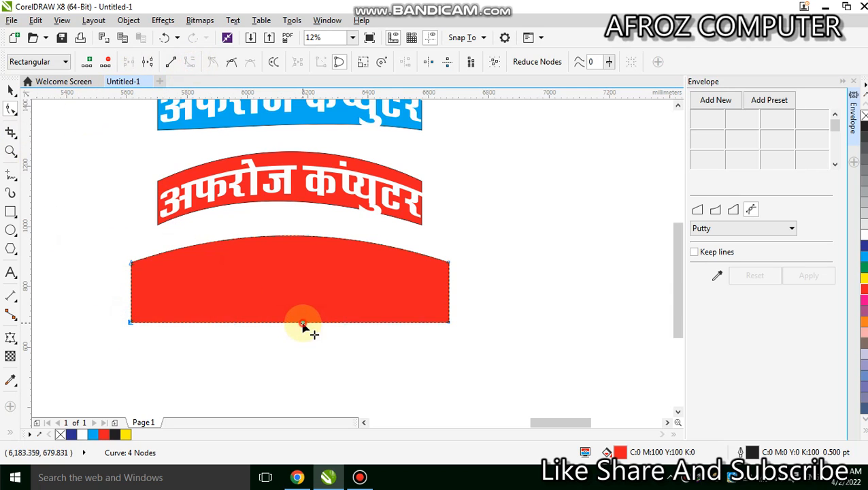
left_click_drag(302, 323, 301, 292)
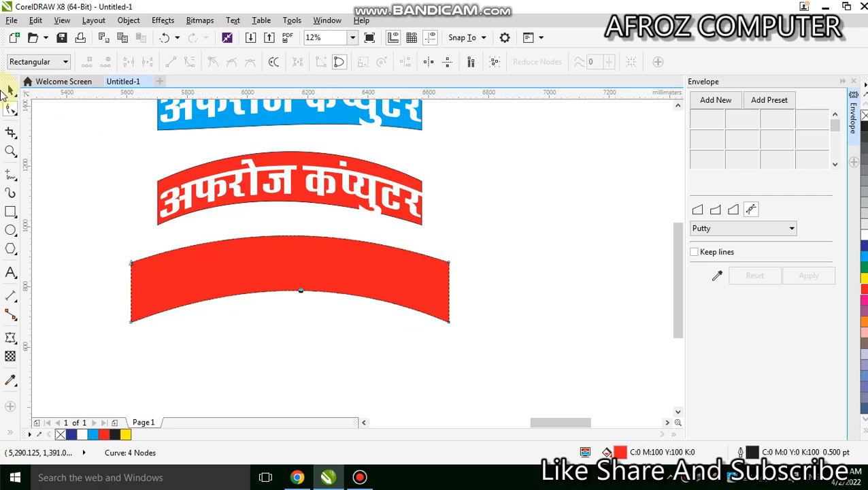
left_click(11, 90)
Add the text "salepur Singhia" below the red shape, enlarged to about 310 pt, with a single space between the words.
left_click(10, 272)
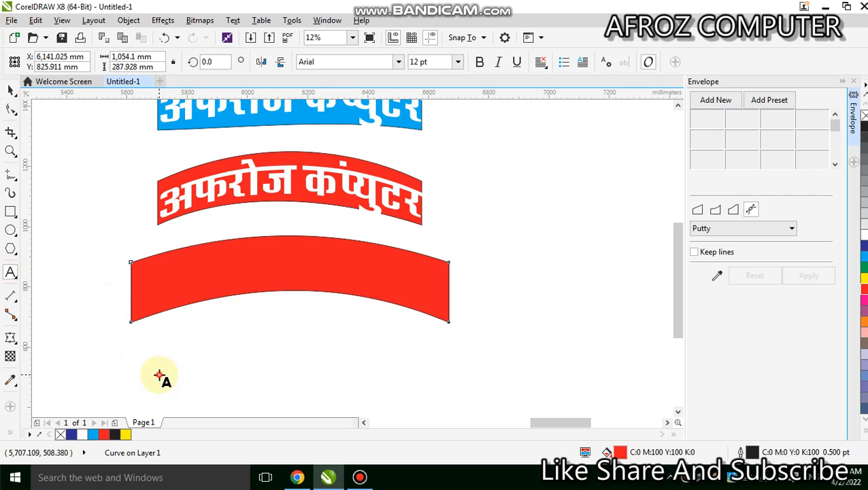
left_click(158, 373)
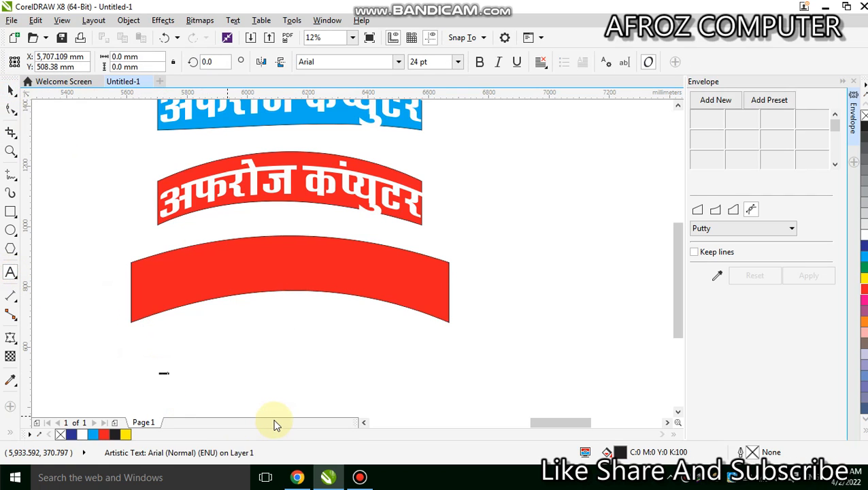
key("ctrl+v")
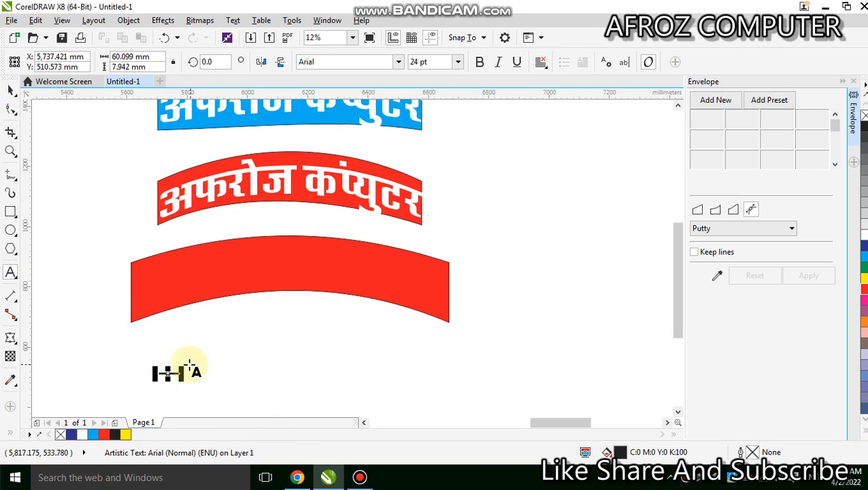
left_click_drag(183, 368, 399, 310)
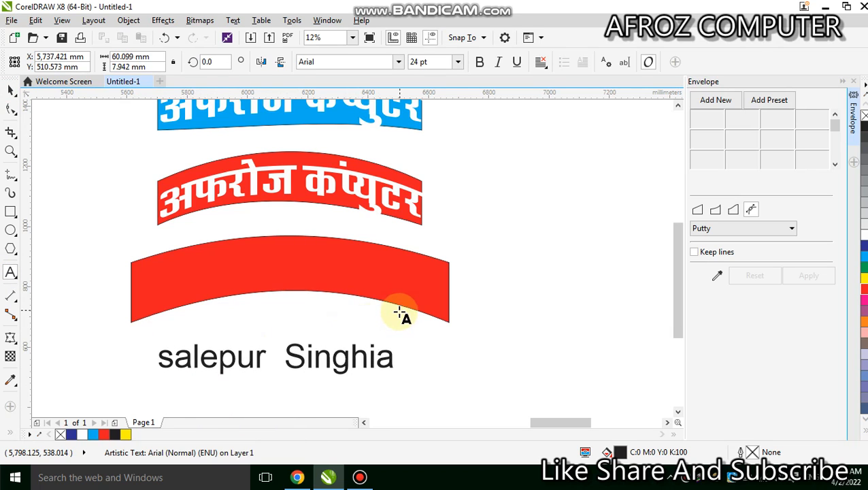
key("BackSpace")
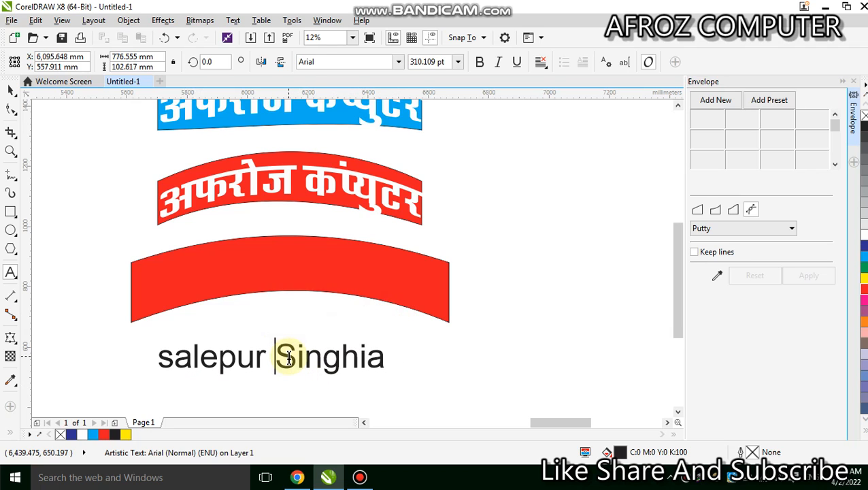
Change the whole "salepur Singhia" text to Title Case.
key("ctrl+a")
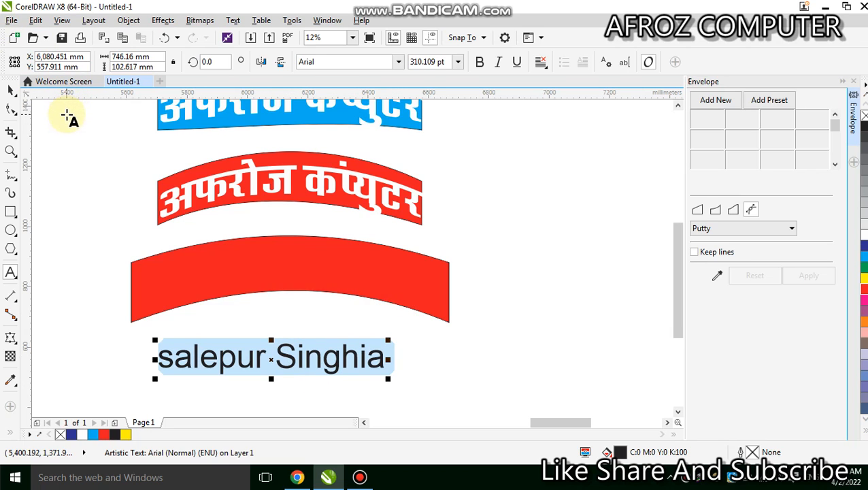
key("shift+F3")
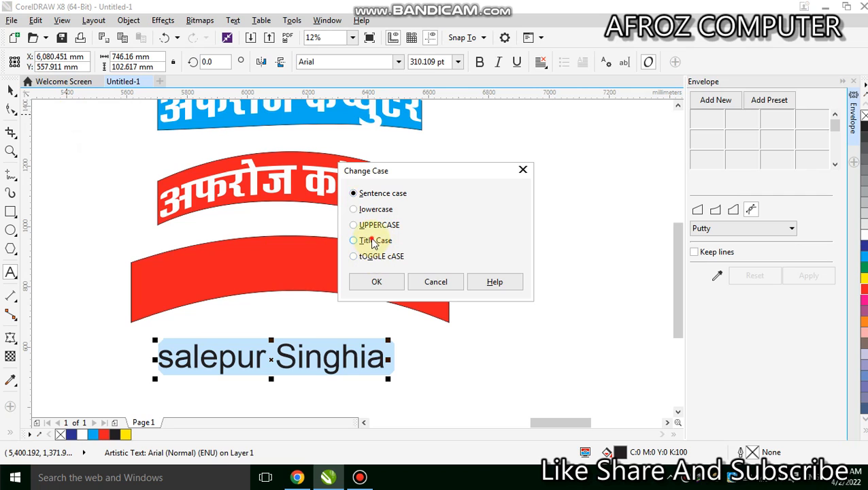
left_click(376, 281)
Make the "Salepur Singhia" text bold, enlarge it to about 358 pt and move it up to overlap the red shape's lower edge.
left_click(10, 88)
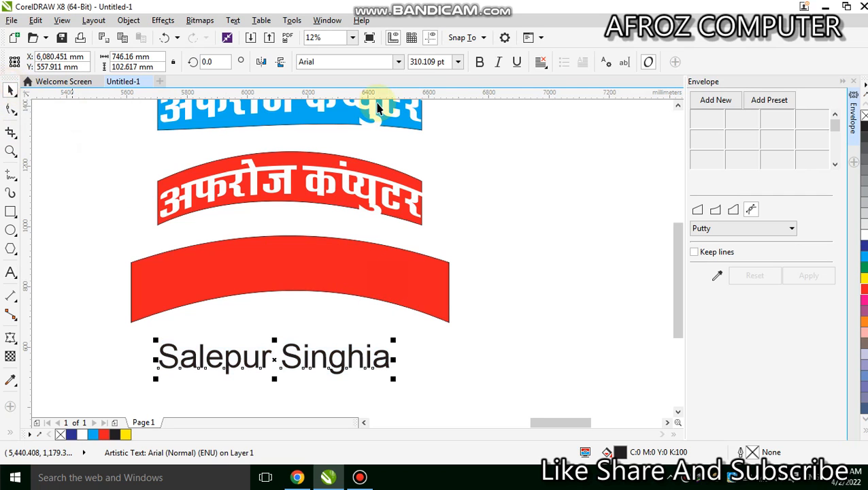
left_click(480, 62)
left_click_drag(411, 382, 428, 395)
left_click_drag(400, 367, 402, 324)
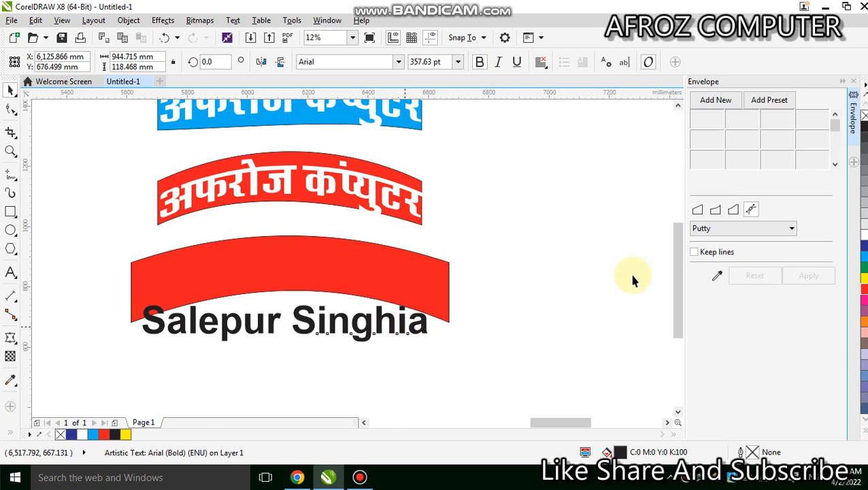
Apply an envelope to the "Salepur Singhia" text, created from the outline of the red arched shape.
left_click(715, 277)
left_click(367, 267)
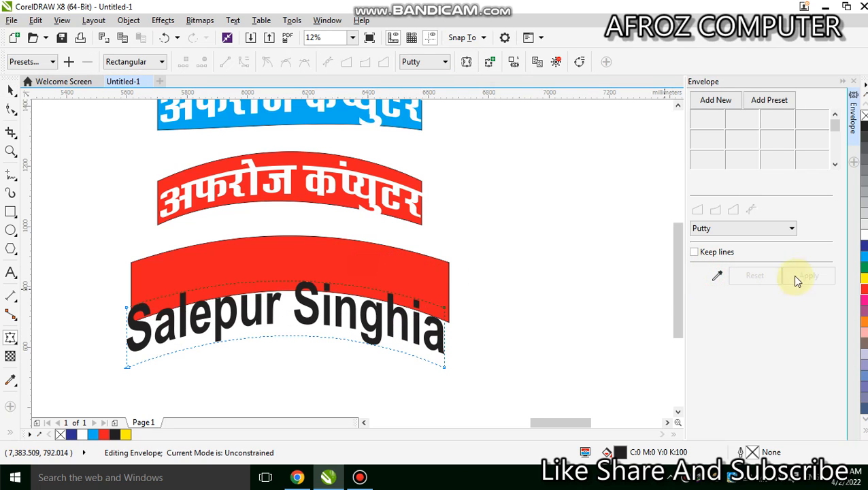
left_click(10, 90)
left_click(525, 219)
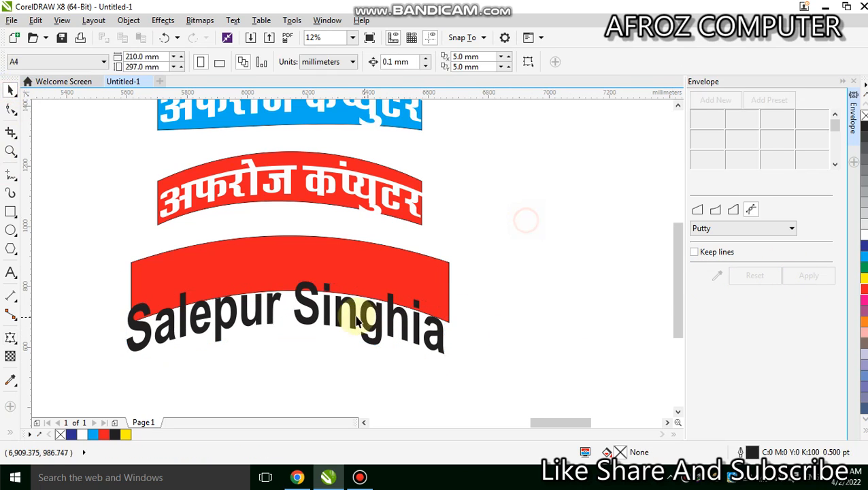
Move the arched text onto the red shape and narrow it to about 1029 mm to fit inside the outline.
left_click_drag(312, 309, 317, 264)
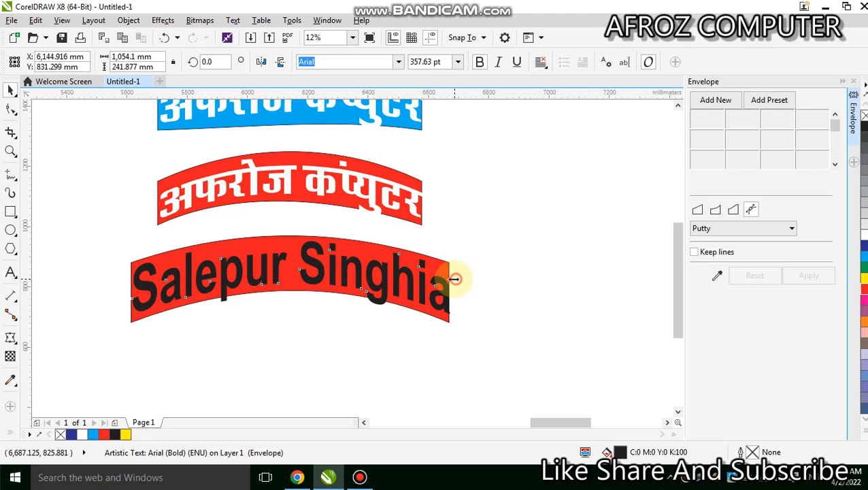
left_click_drag(454, 279, 449, 285)
left_click(496, 304)
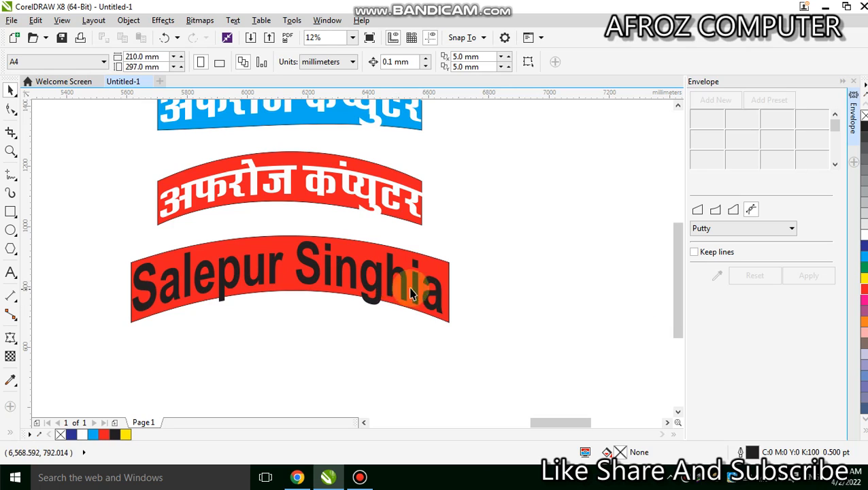
Fill the "Salepur Singhia" text on the red banner with white.
left_click(410, 292)
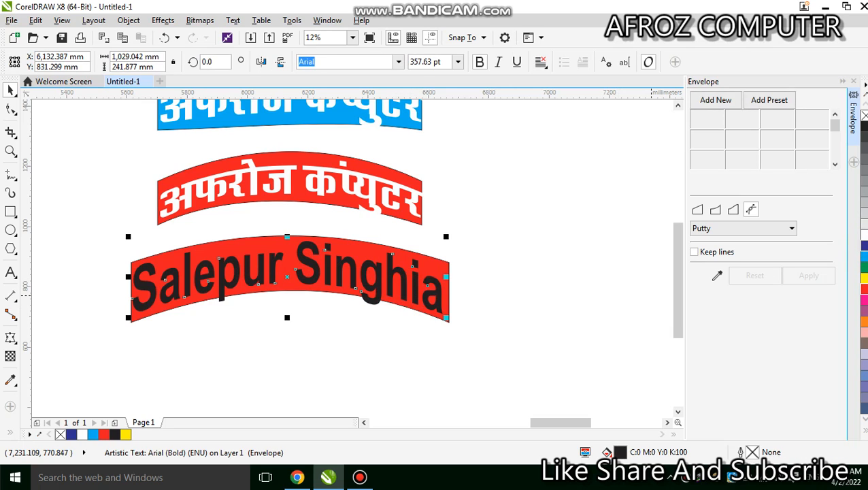
left_click(863, 224)
left_click(560, 262)
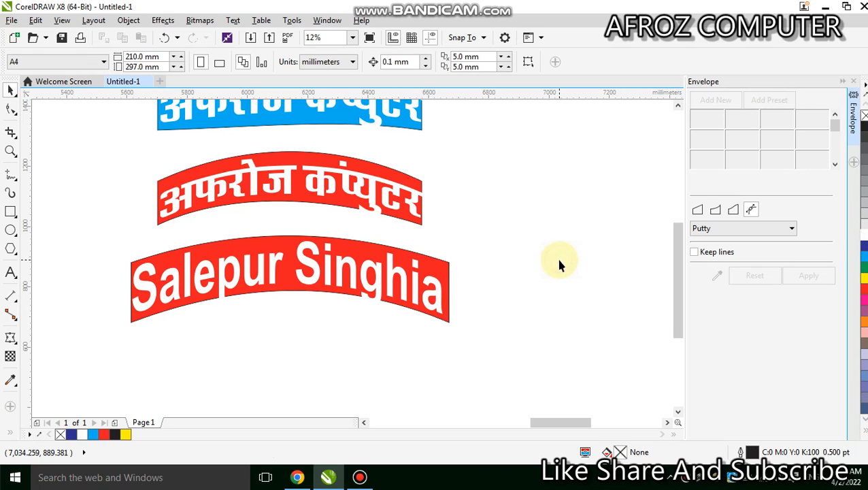
Start a new 24 pt Arial text object in the empty area below the large cyan banner.
left_click(10, 272)
scroll(198, 331, "down", 2)
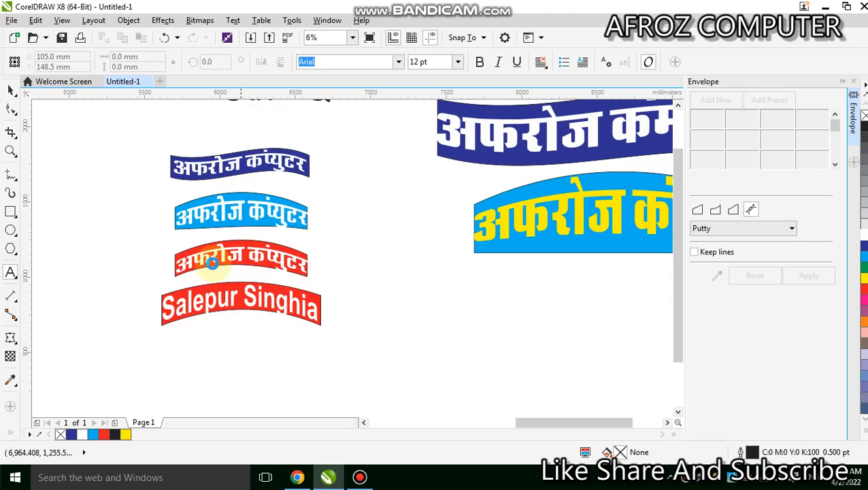
scroll(224, 262, "down", 2)
scroll(398, 228, "up", 2)
left_click(342, 330)
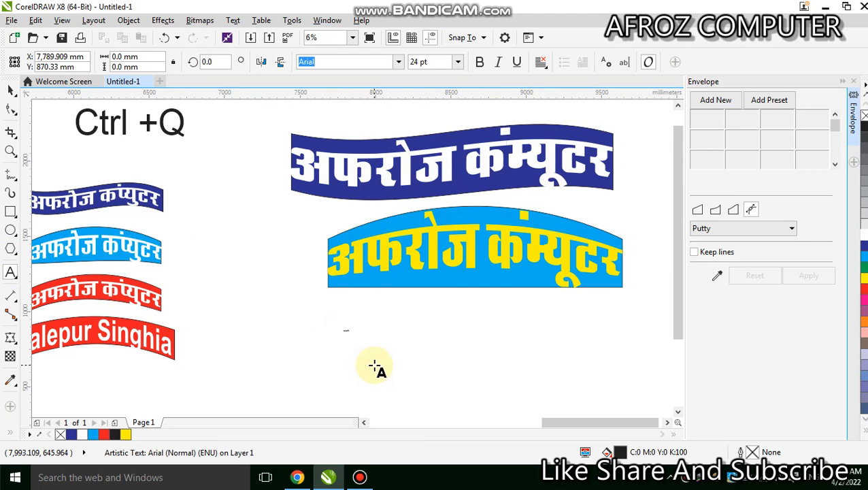
left_click(6, 87)
left_click(354, 340)
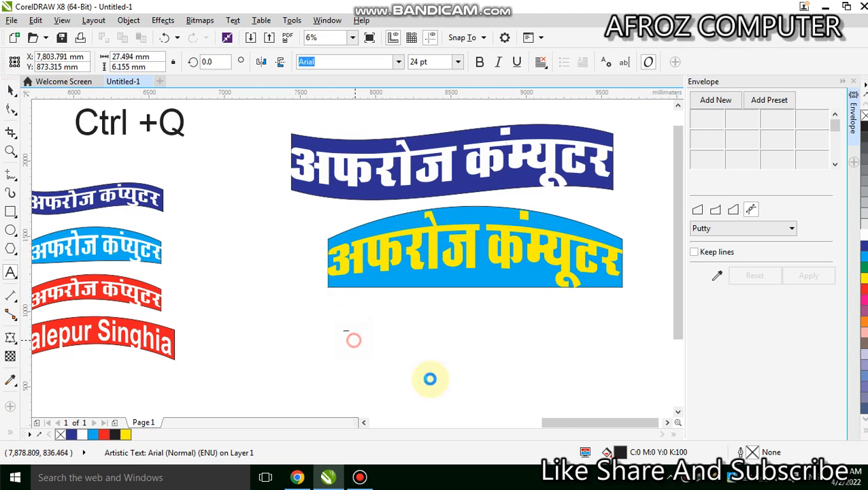